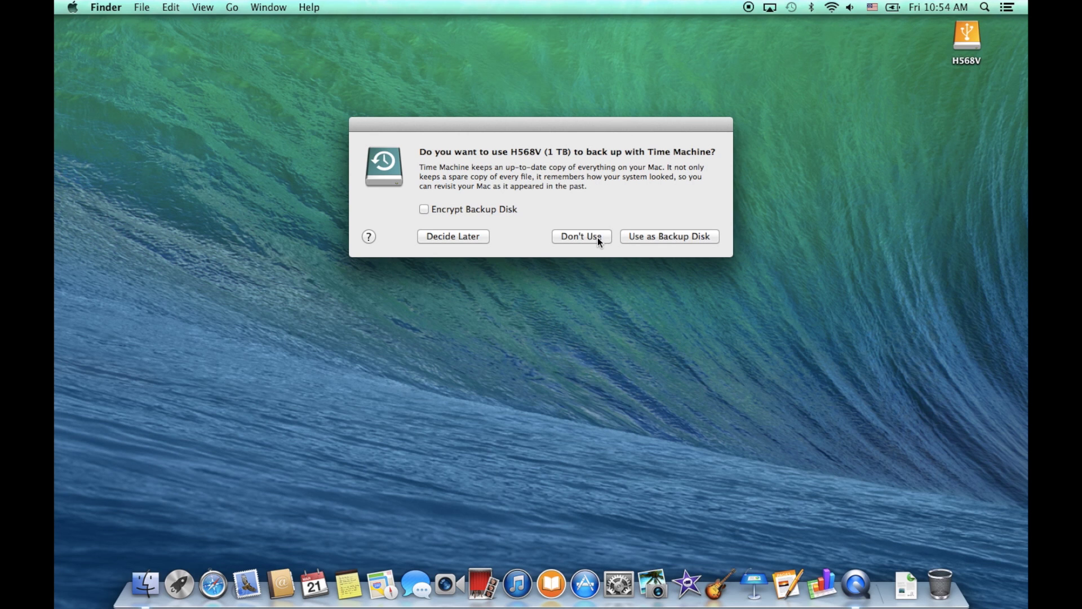
Decline using the H568V drive for Time Machine backups with Don't Use.
click(597, 237)
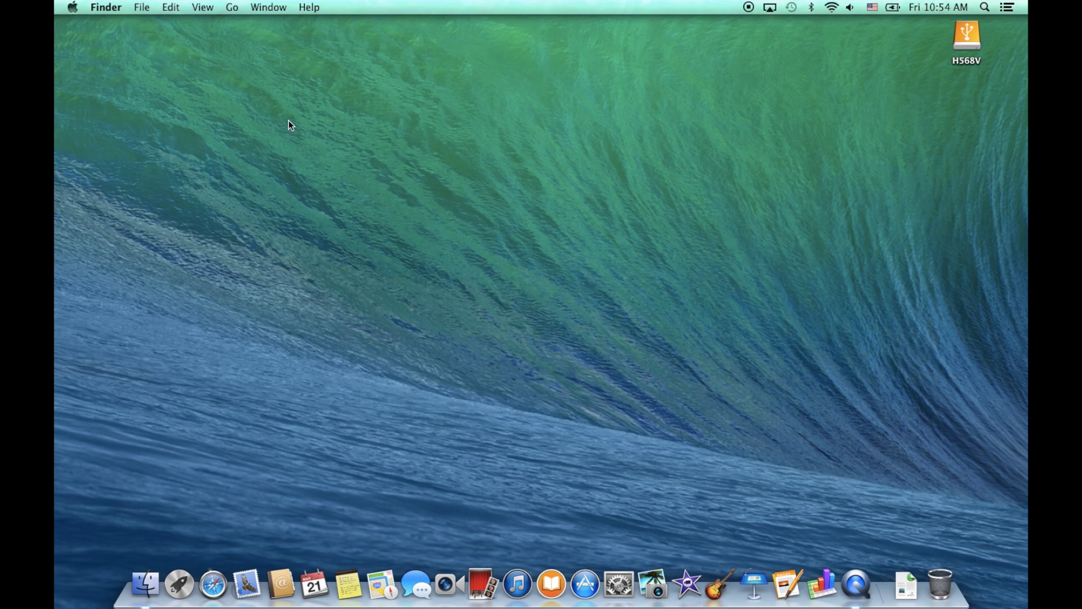
Turn on Hard disks in Finder's General preferences so Macintosh HD shows on the desktop.
click(106, 6)
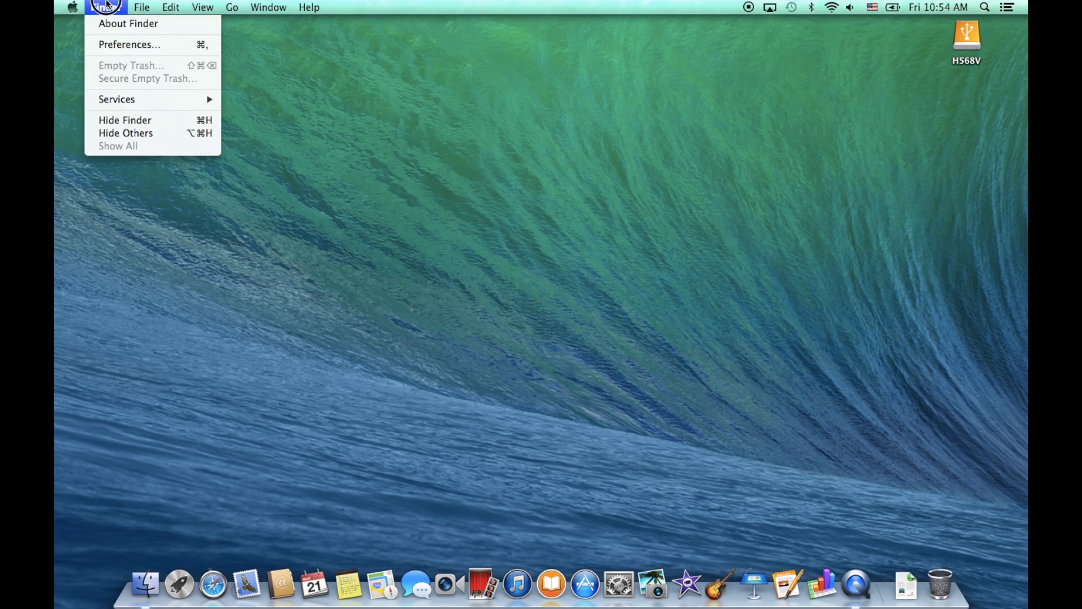
click(104, 44)
click(99, 109)
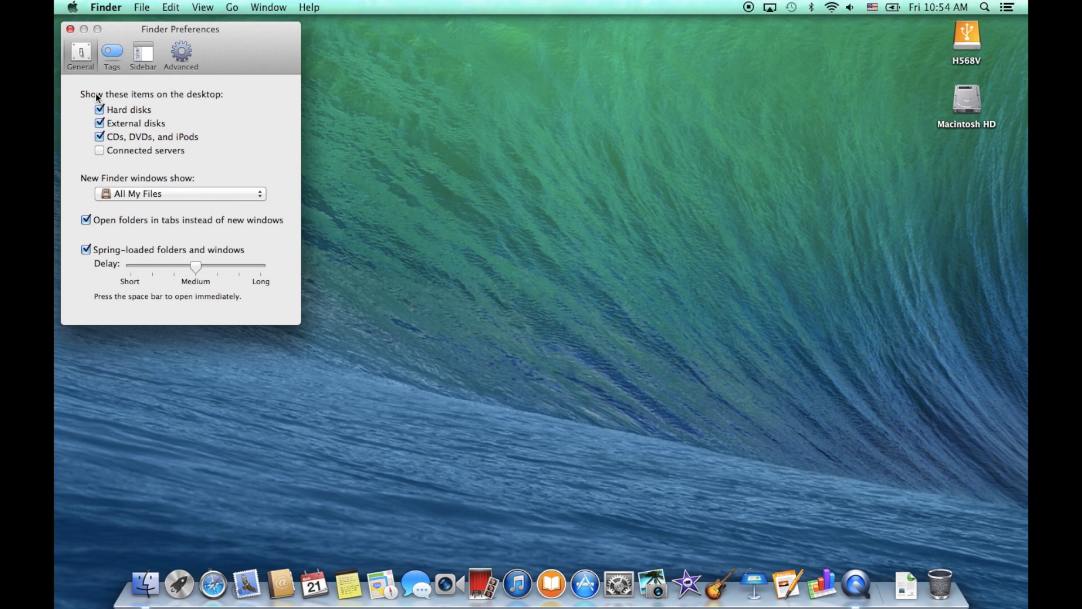
click(70, 28)
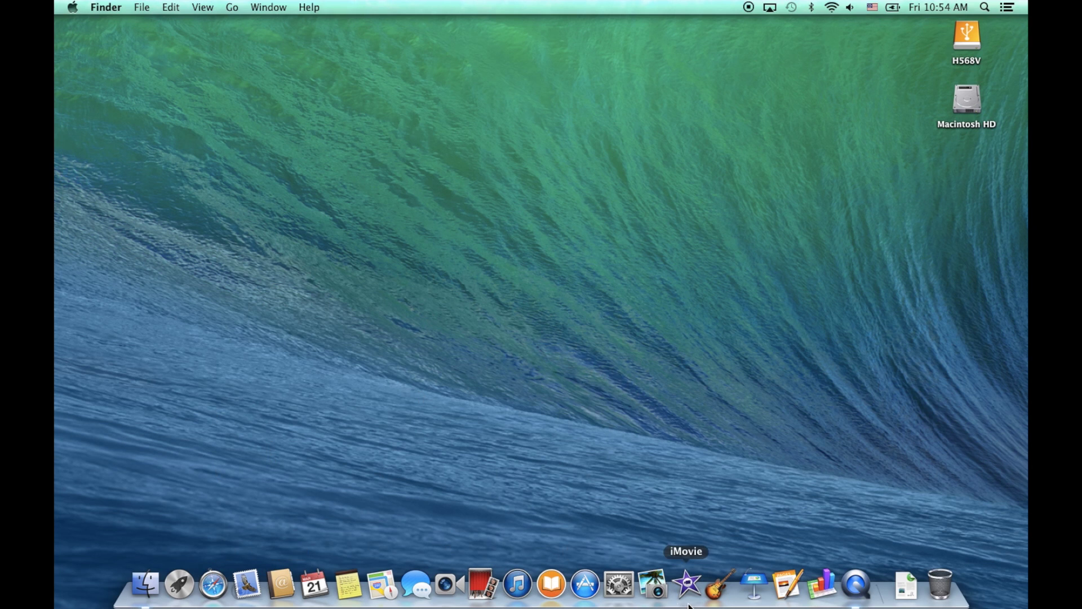
Launch Disk Utility from the Other folder in Launchpad.
click(186, 595)
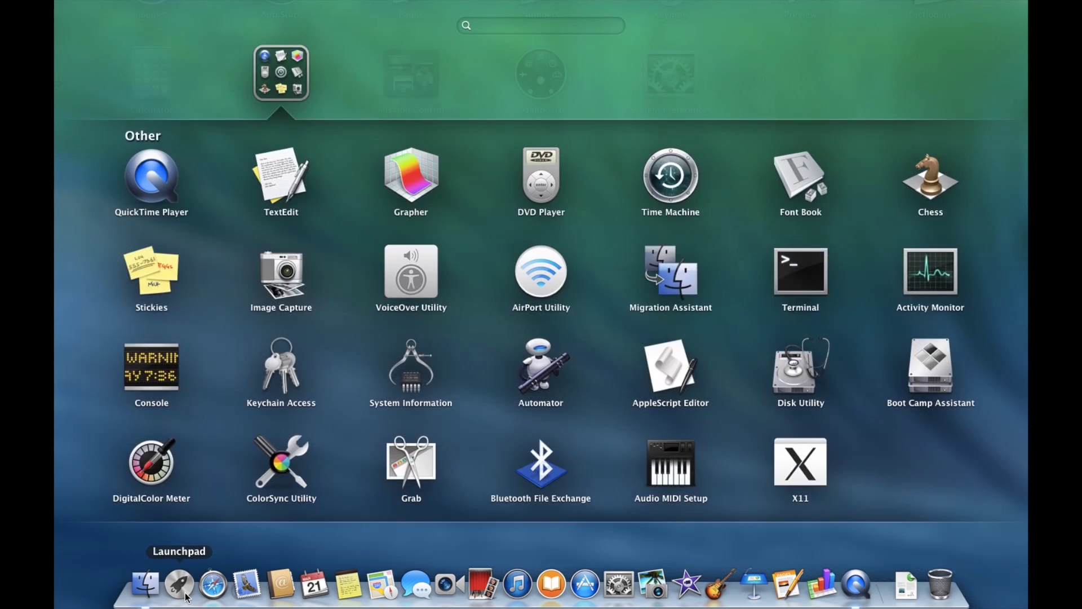
click(386, 107)
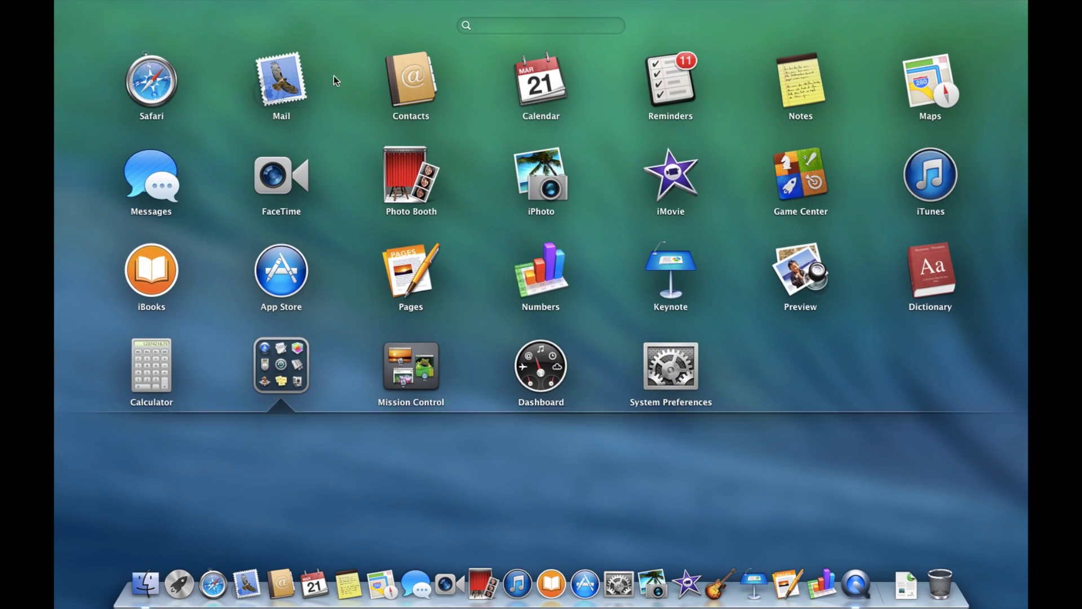
click(277, 370)
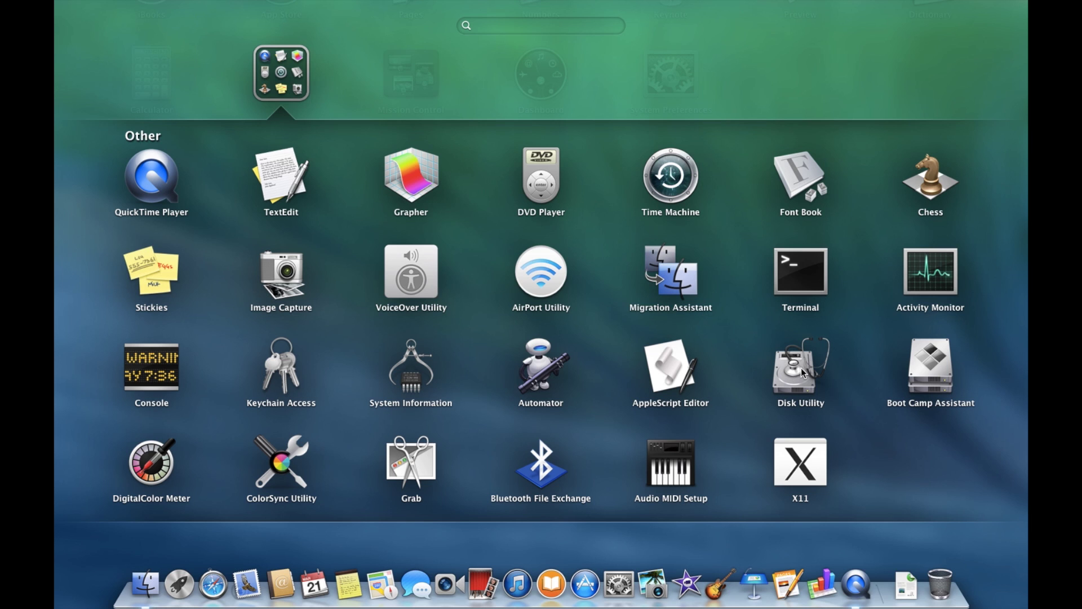
click(801, 369)
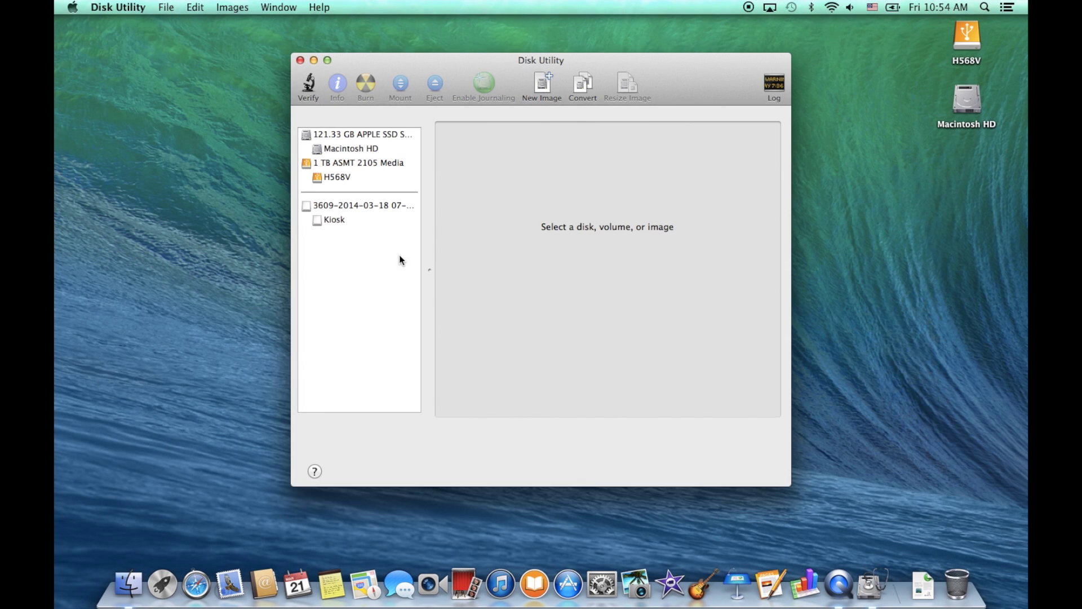
Give the 1 TB ASMT 2105 disk one partition named BACKUP, formatted Mac OS Extended (Journaled).
click(323, 164)
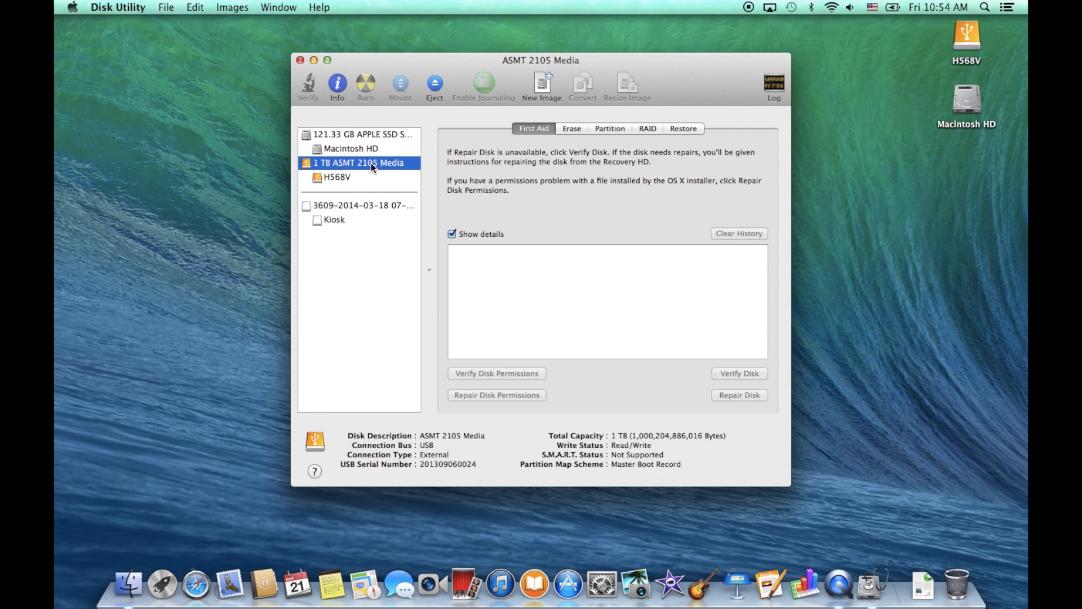
click(612, 130)
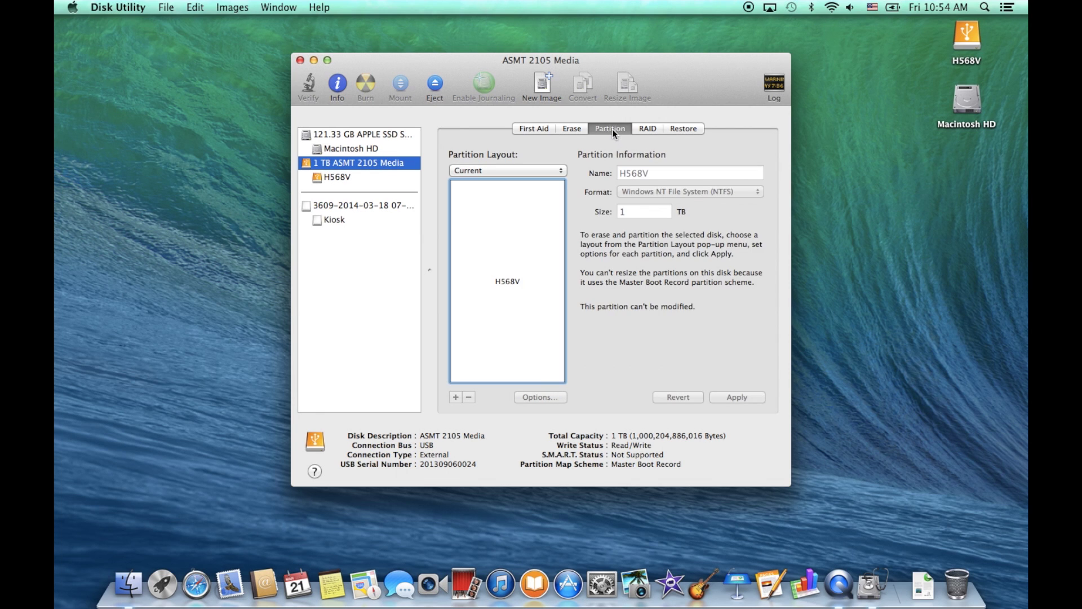
click(516, 168)
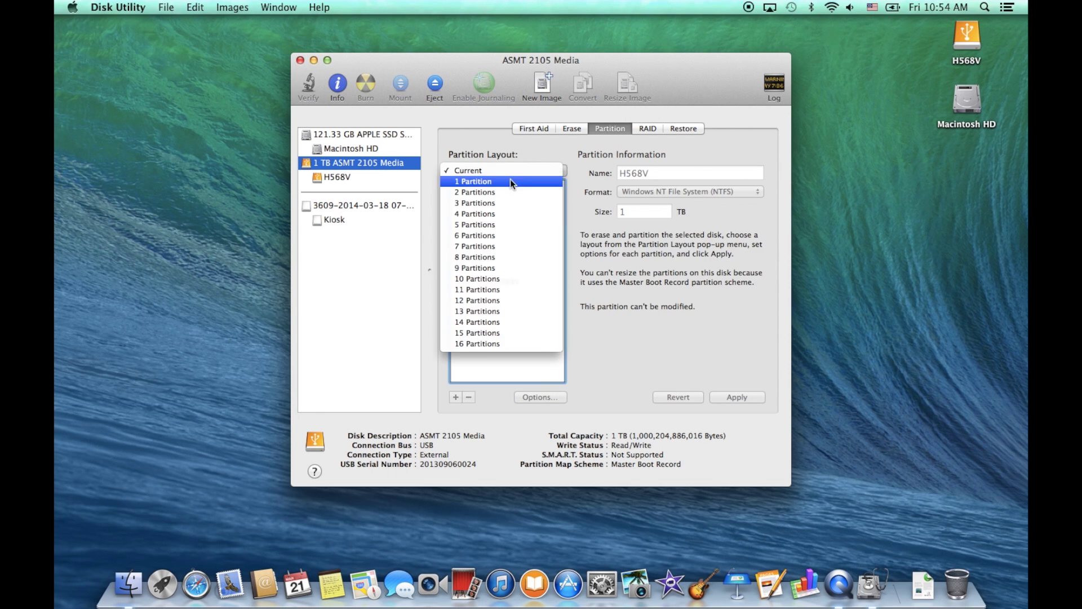
click(509, 178)
click(644, 173)
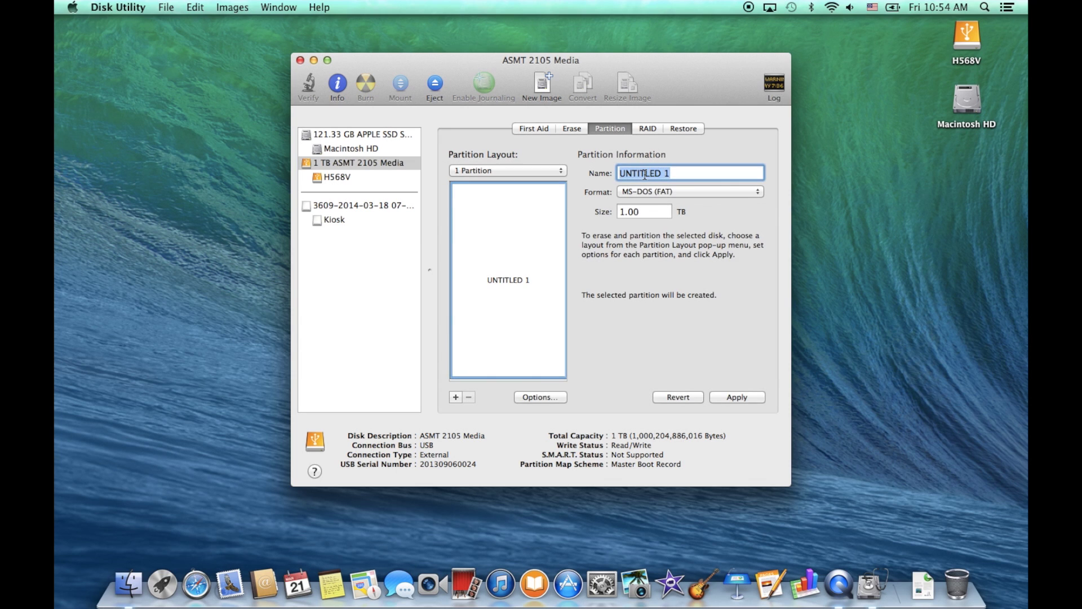
text(BACKUP)
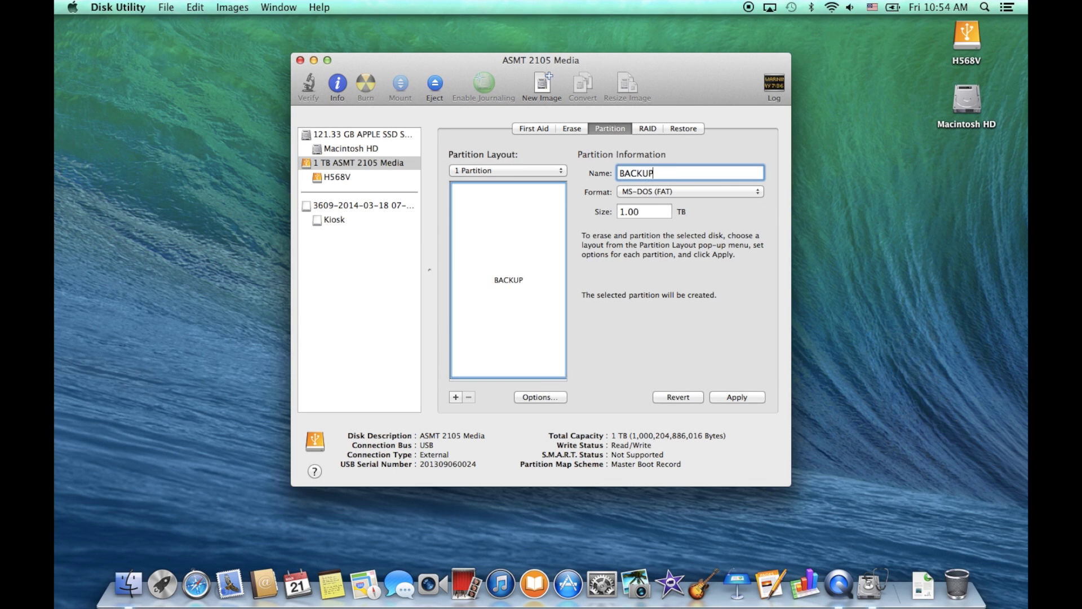
click(652, 191)
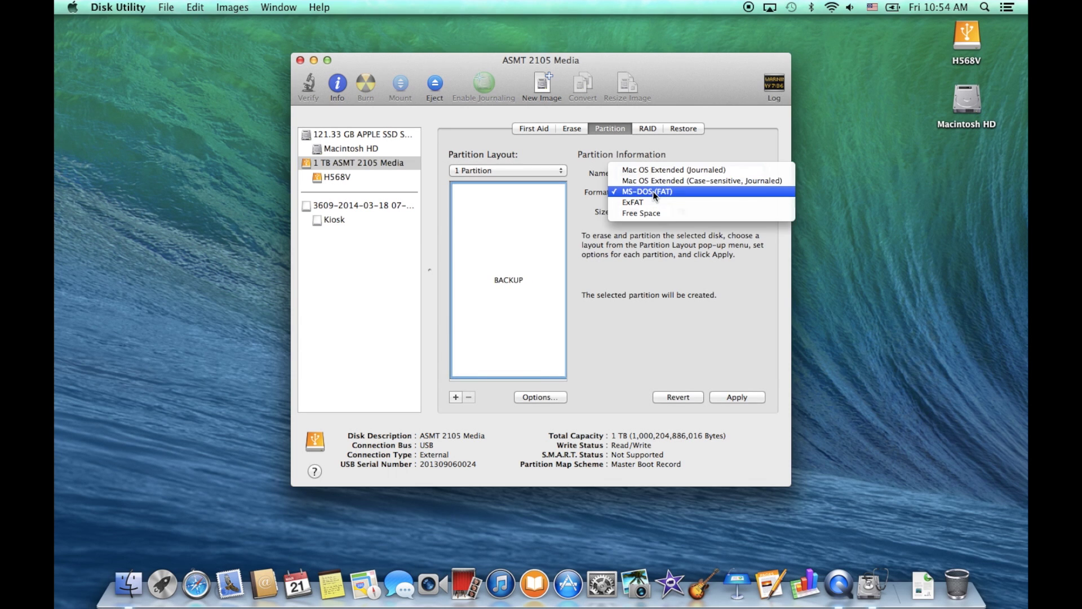
click(696, 171)
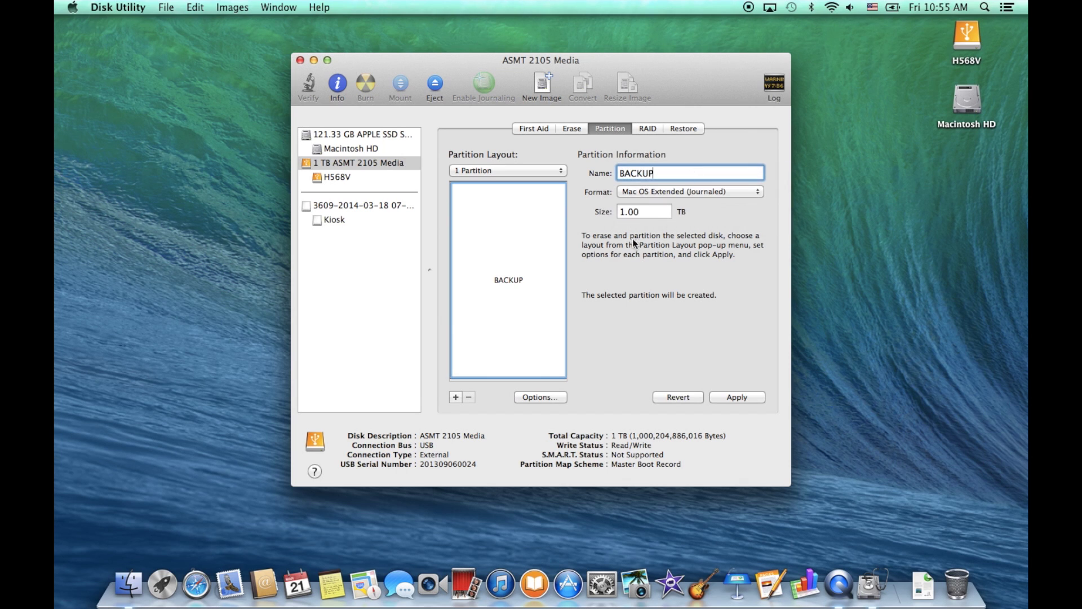
click(546, 397)
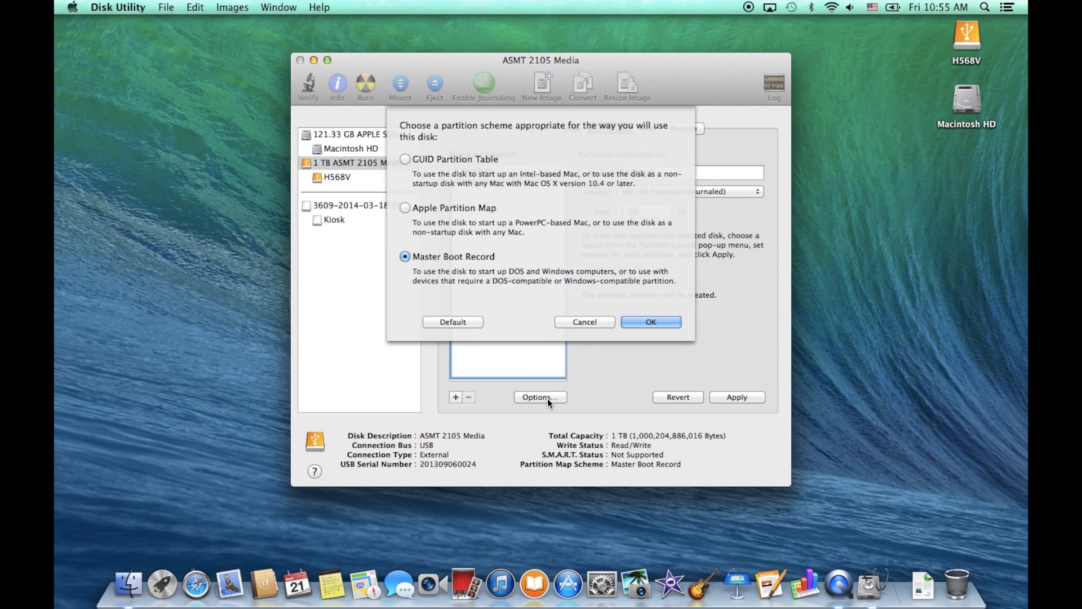
Partition the disk with a GUID Partition Table, creating the 999.86 GB BACKUP volume.
click(404, 160)
click(650, 322)
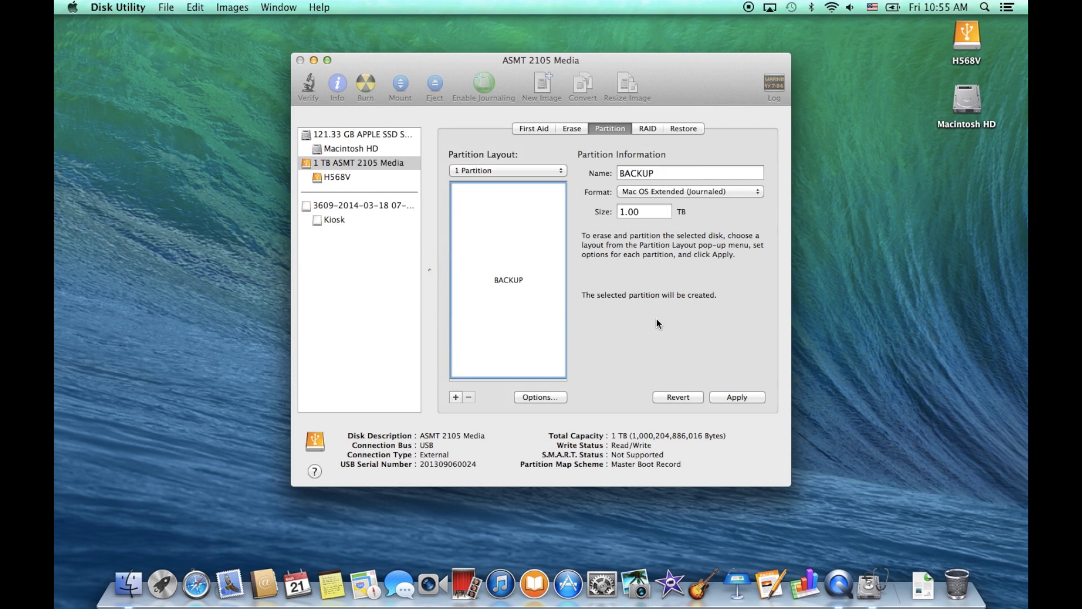
click(750, 400)
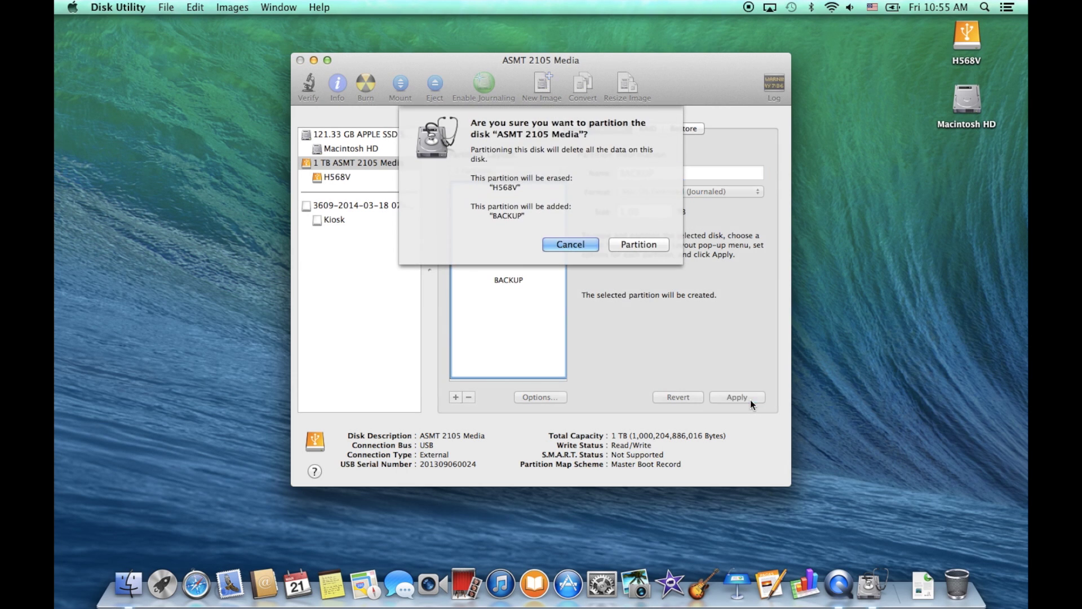
click(634, 245)
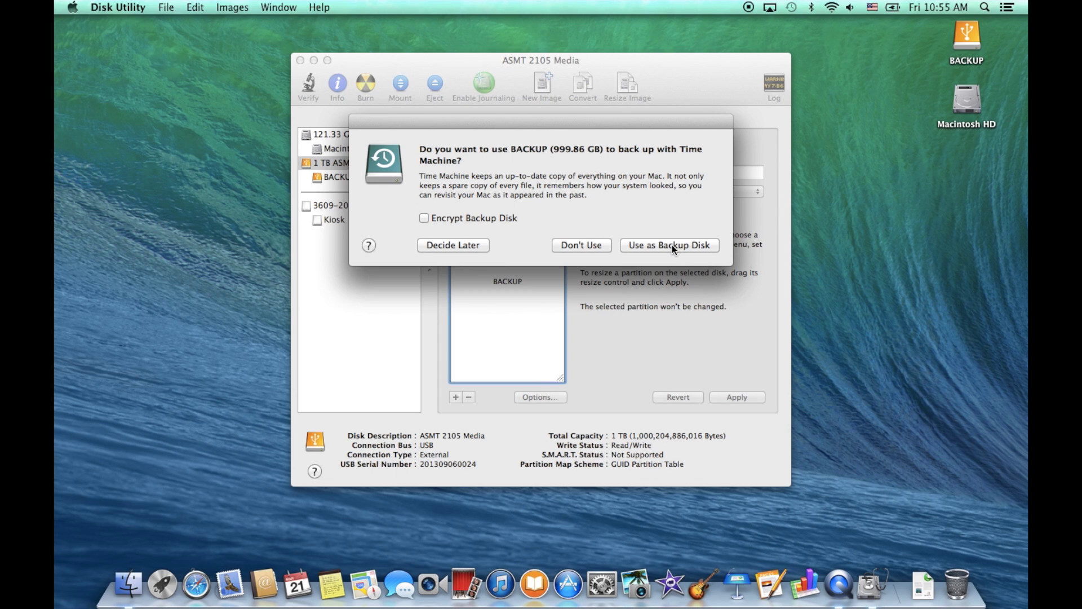
click(582, 244)
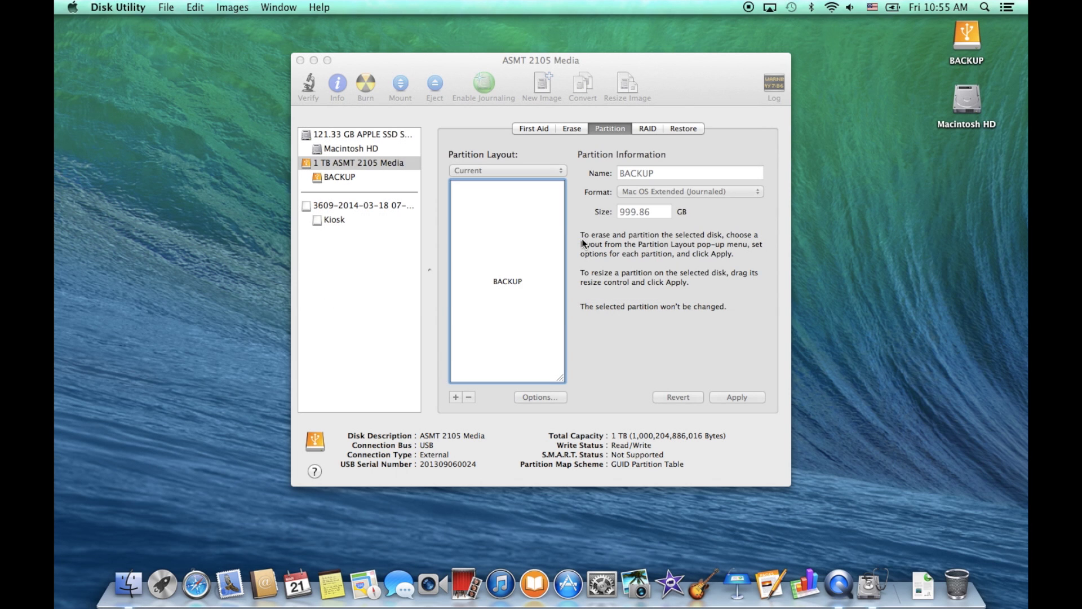
Quit Disk Utility and bring up the Time Machine pane in System Preferences.
click(300, 60)
click(80, 5)
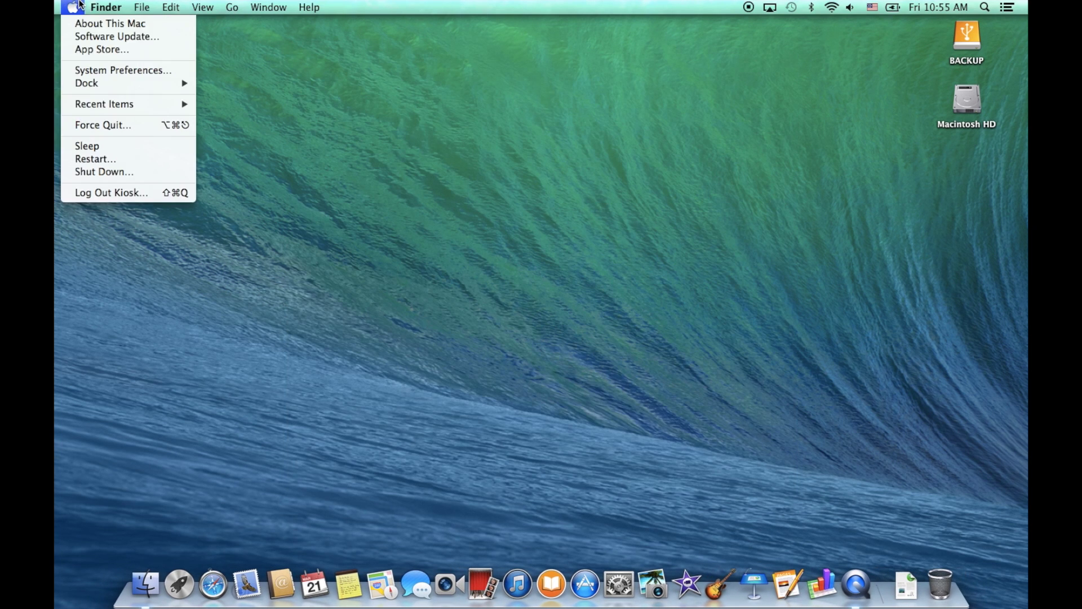
click(82, 69)
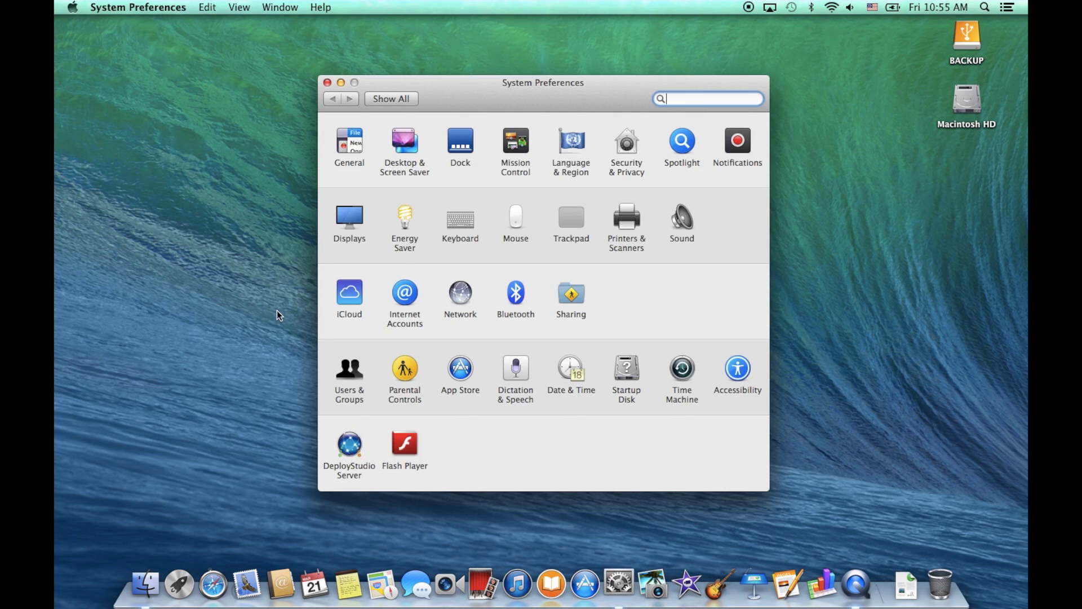
click(682, 369)
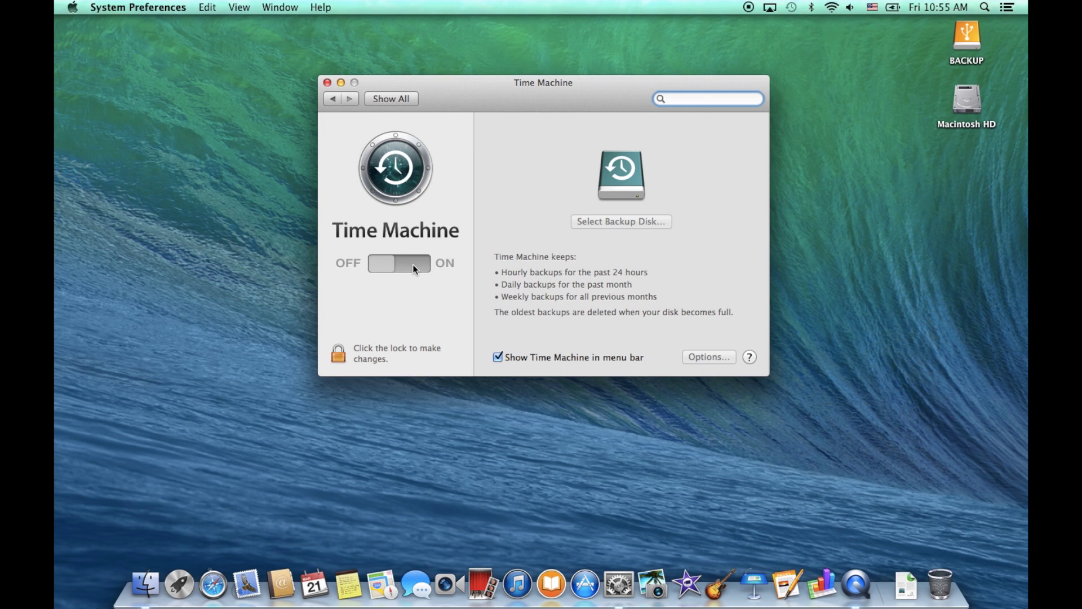
click(419, 265)
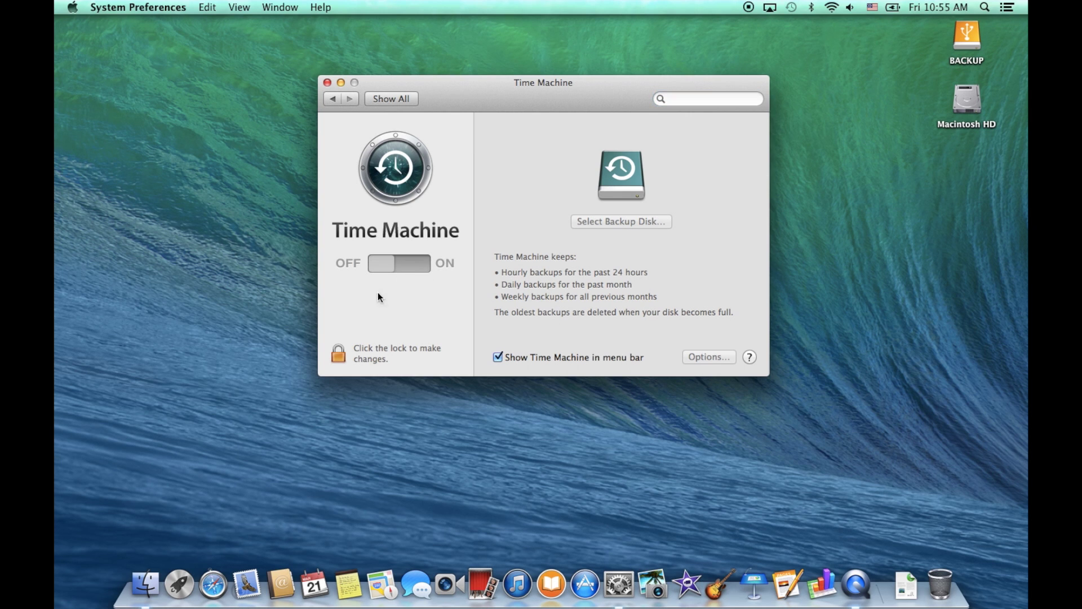
Unlock the Time Machine settings with the administrator name and password.
click(337, 352)
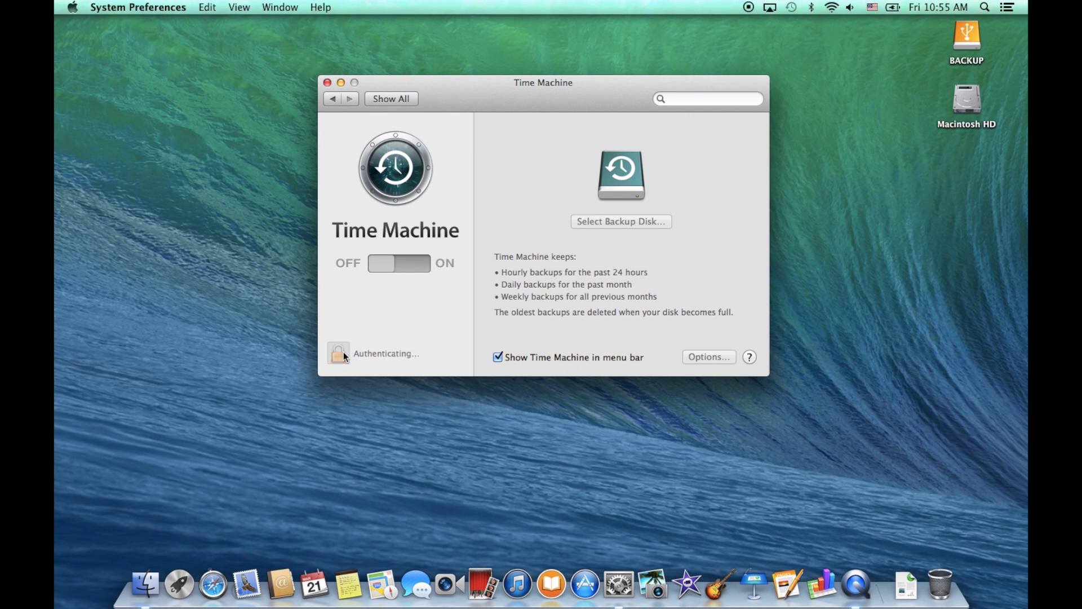
text(Store)
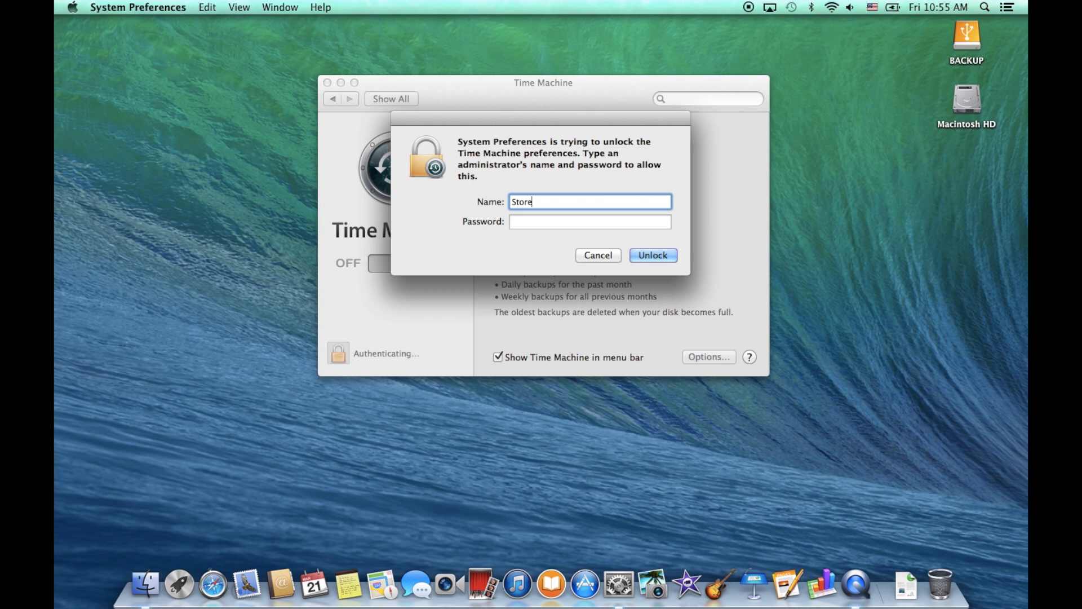
key(Tab)
text(•••••)
key(Return)
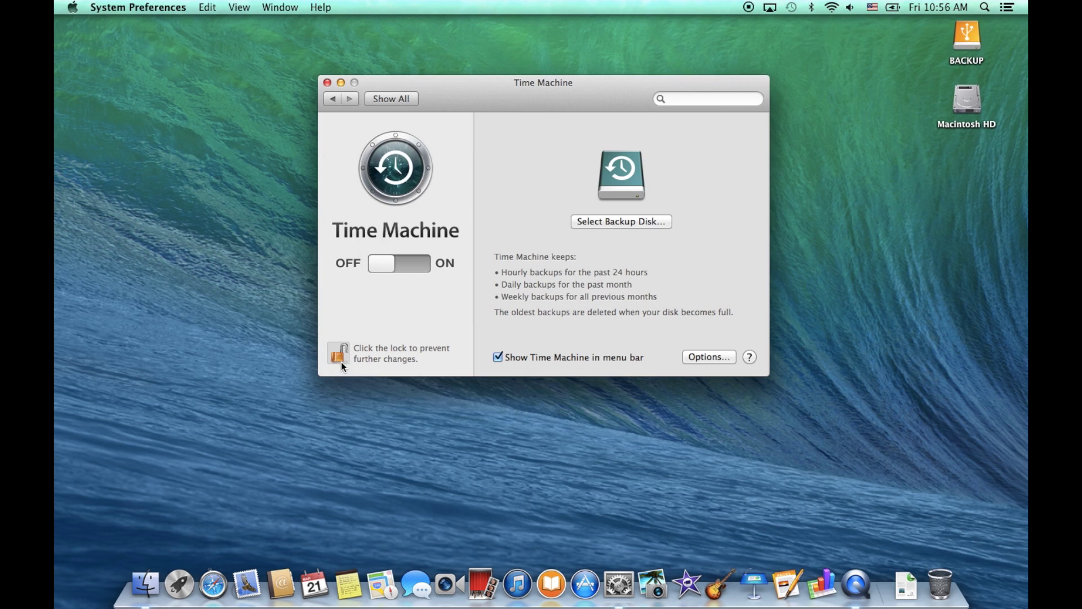
Turn Time Machine on with BACKUP as the backup disk.
click(415, 263)
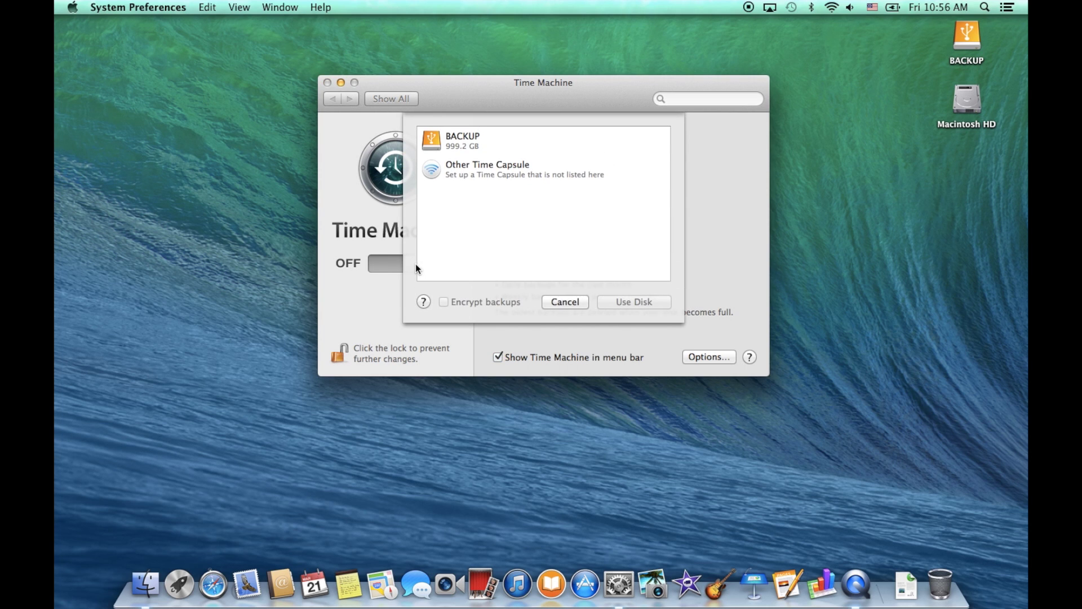
click(448, 138)
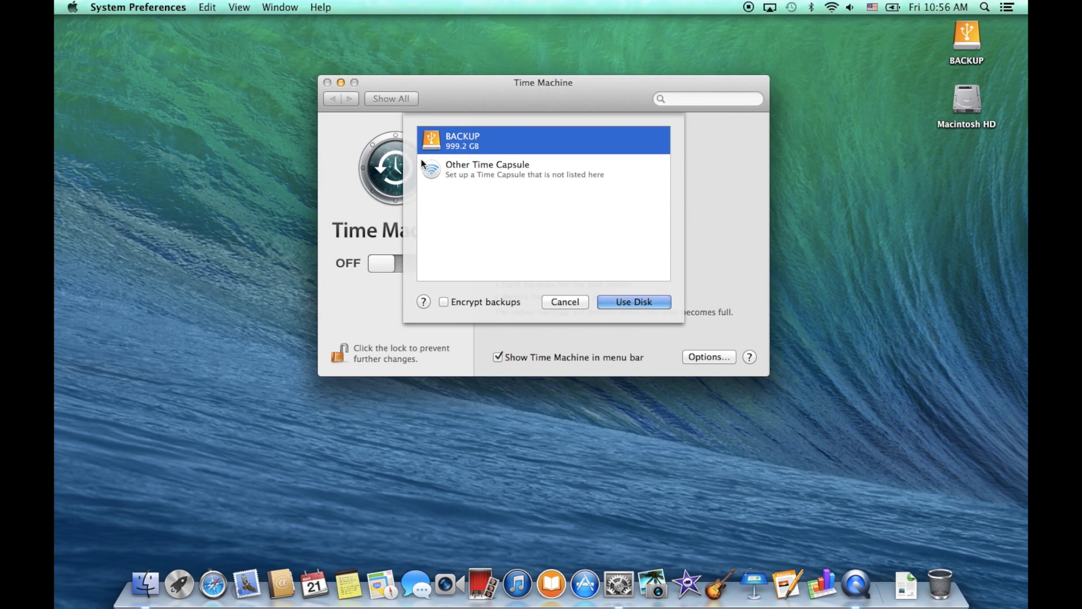
click(631, 305)
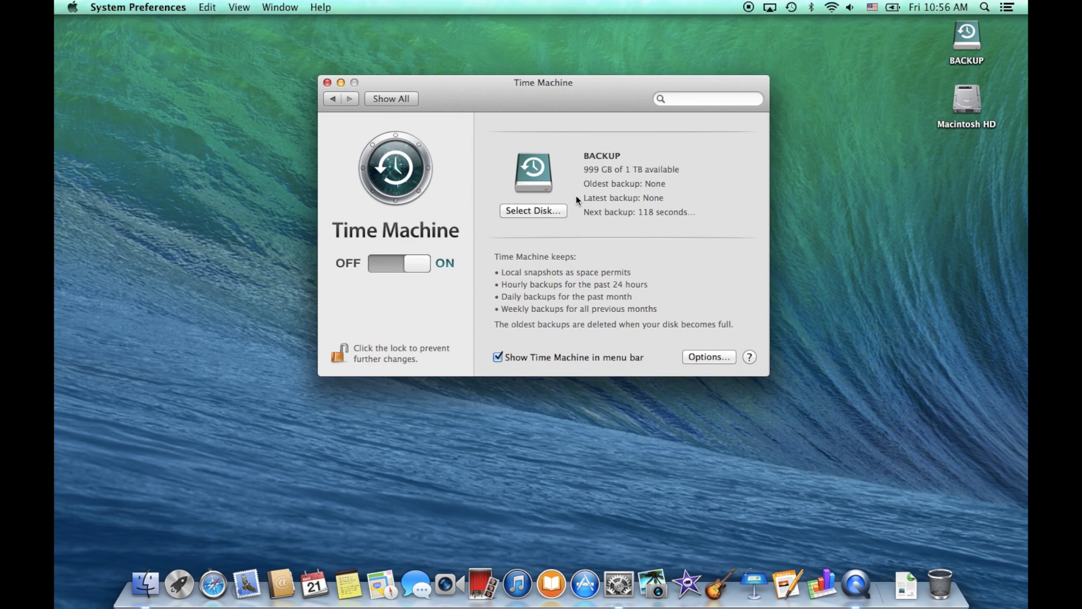